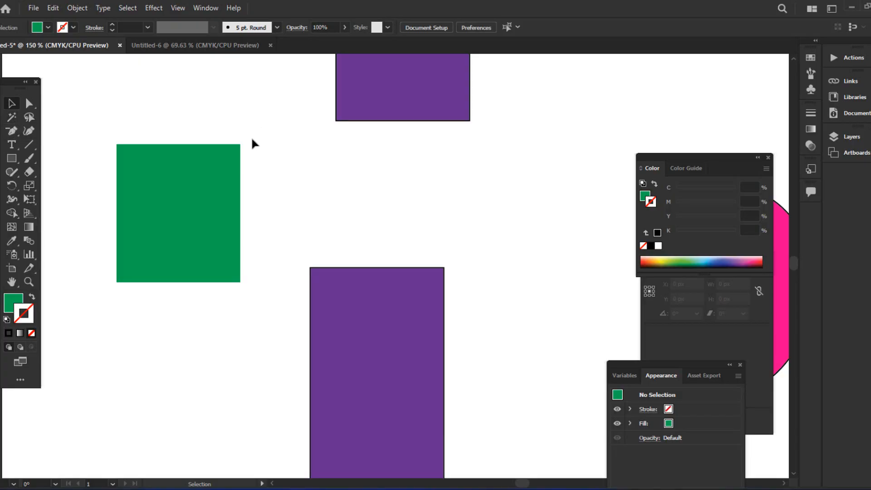
- Switch to the Direct Selection Tool and centre the green square in view at 300% zoom
drag(28, 103, 81, 106)
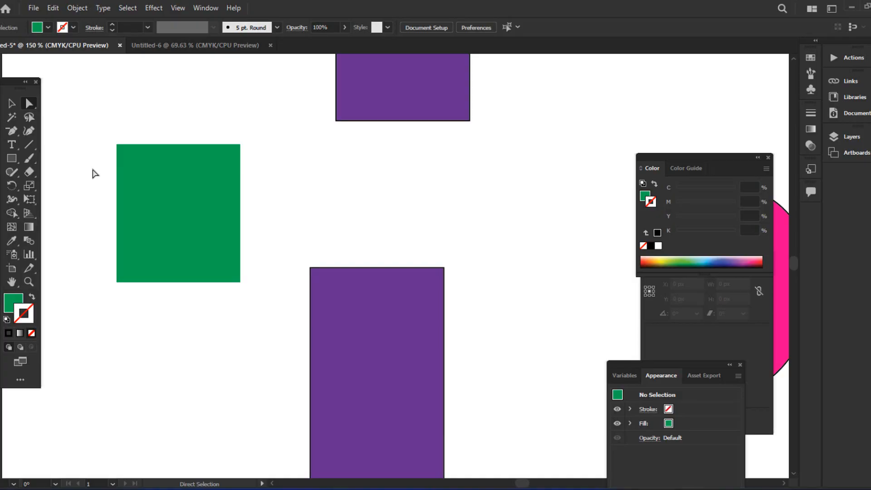
drag(93, 170, 189, 197)
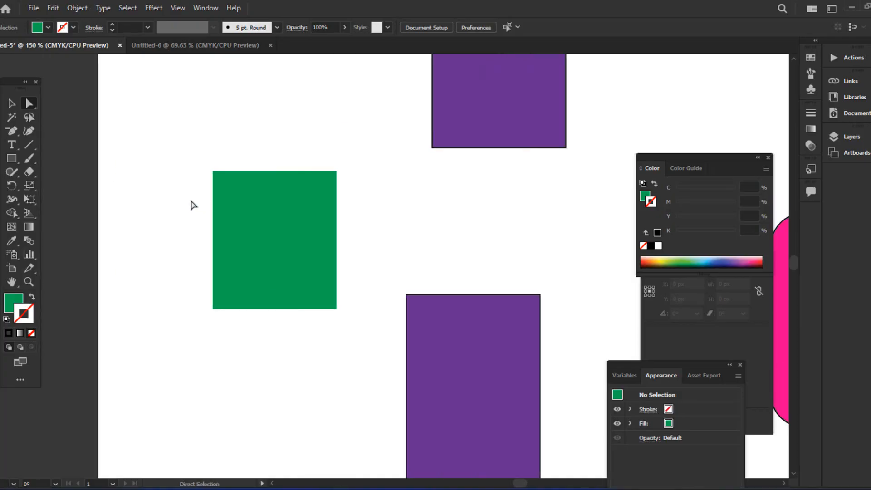
key(ctrl+plus)
key(ctrl+plus)
drag(175, 183, 335, 194)
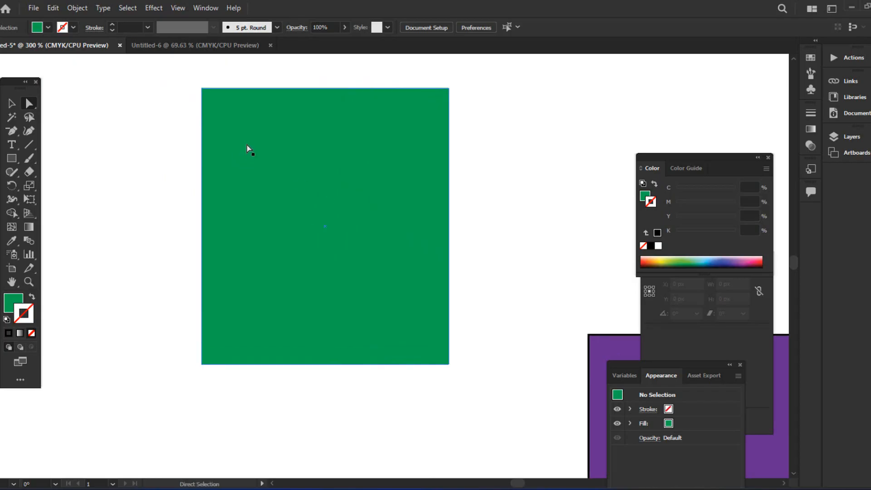
drag(246, 146, 243, 170)
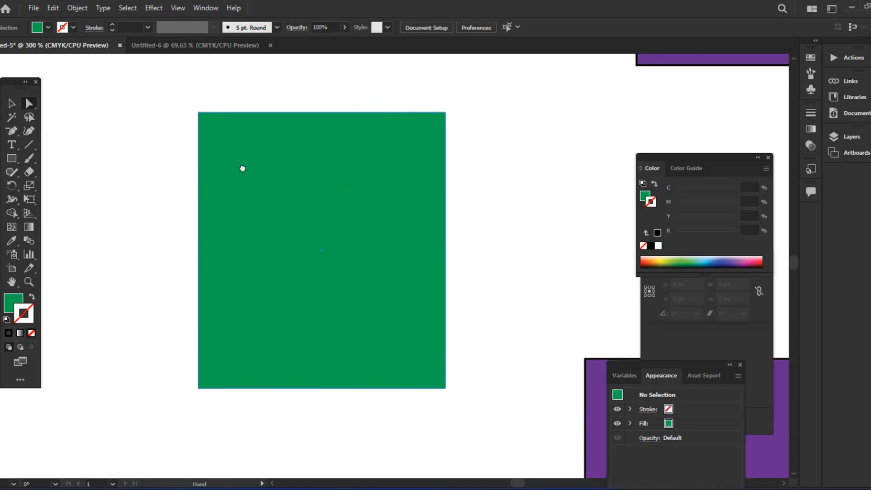
- Select the green square, then switch to the Direct Selection Tool to expose its anchors and corner widgets
click(9, 158)
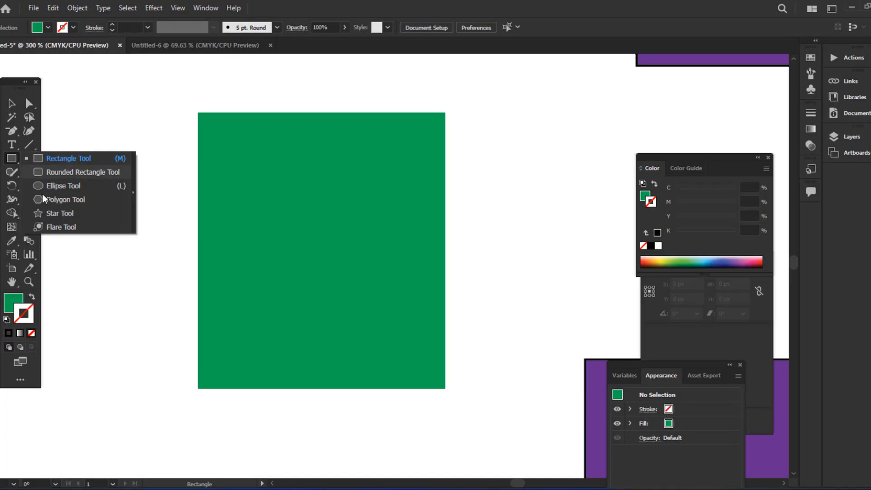
click(6, 163)
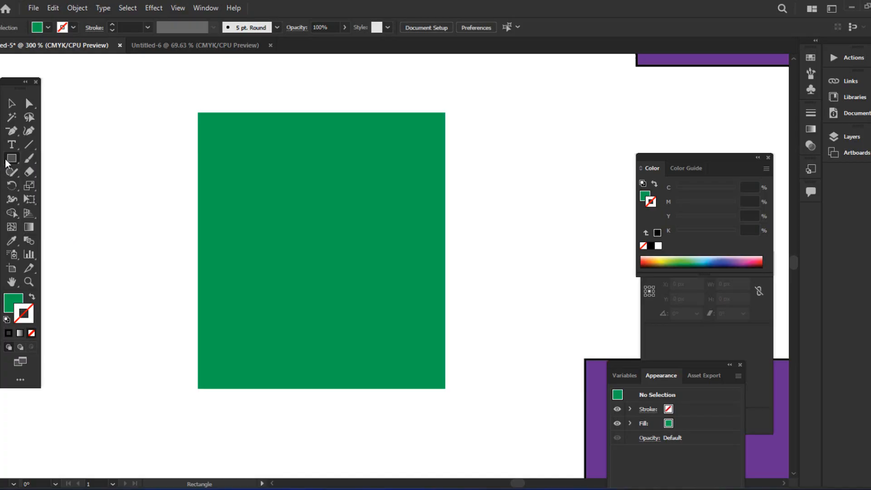
click(30, 105)
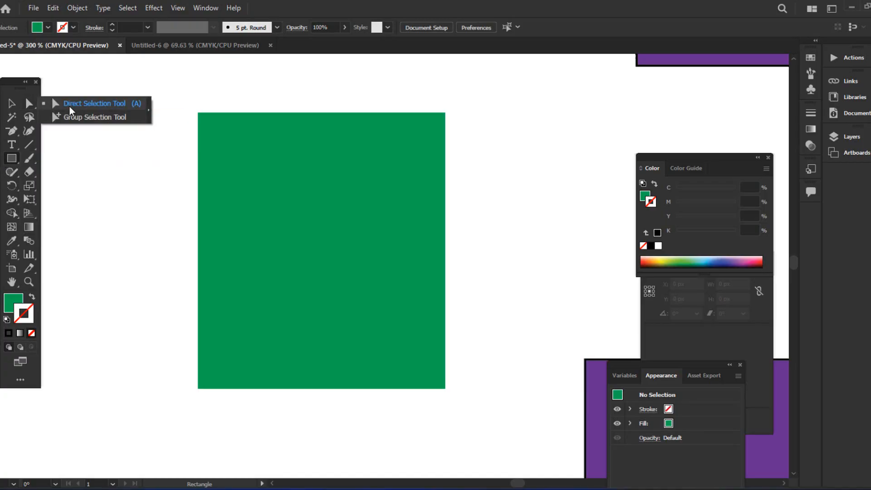
click(11, 103)
click(262, 156)
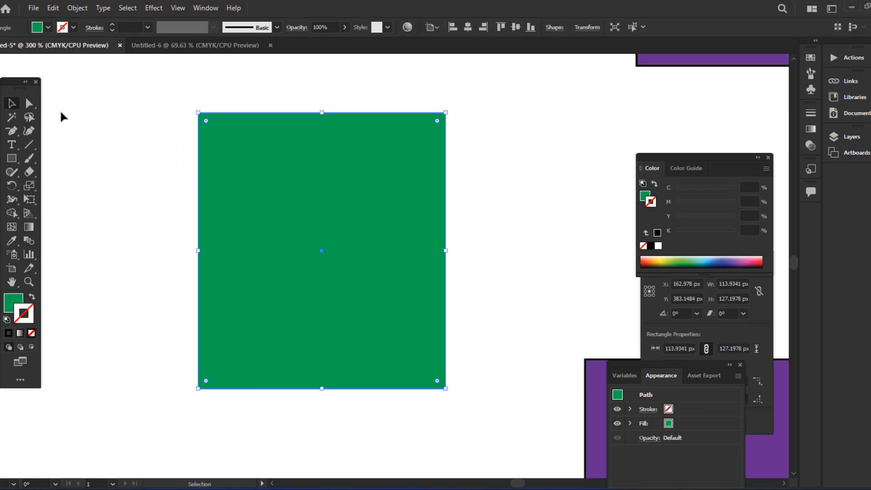
click(30, 105)
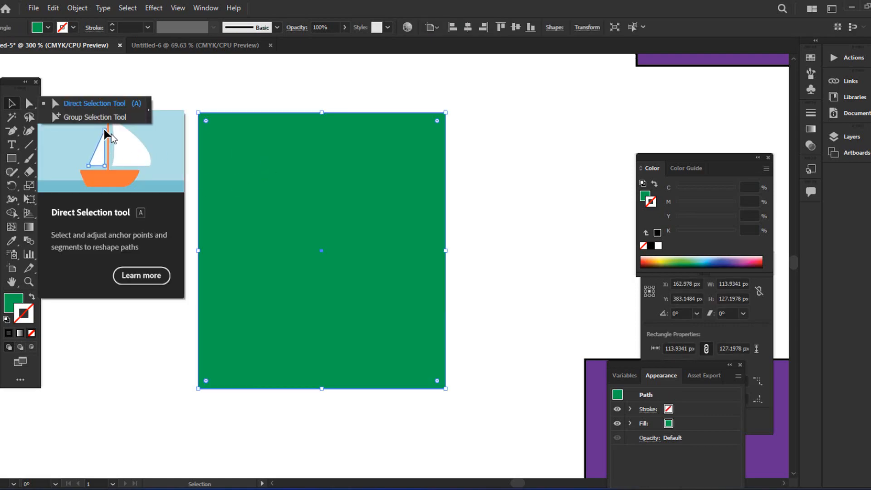
click(78, 105)
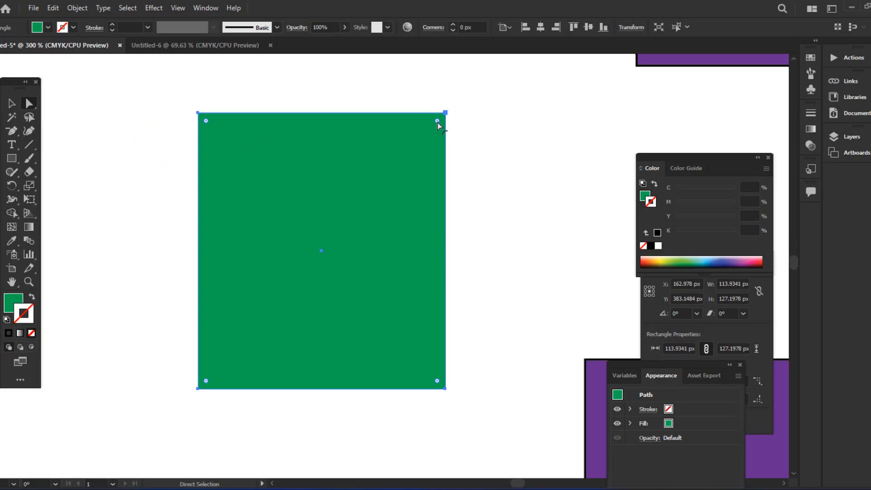
key(ctrl+=)
key(ctrl+=)
scroll(456, 132, up, 4)
scroll(154, 153, up, 1)
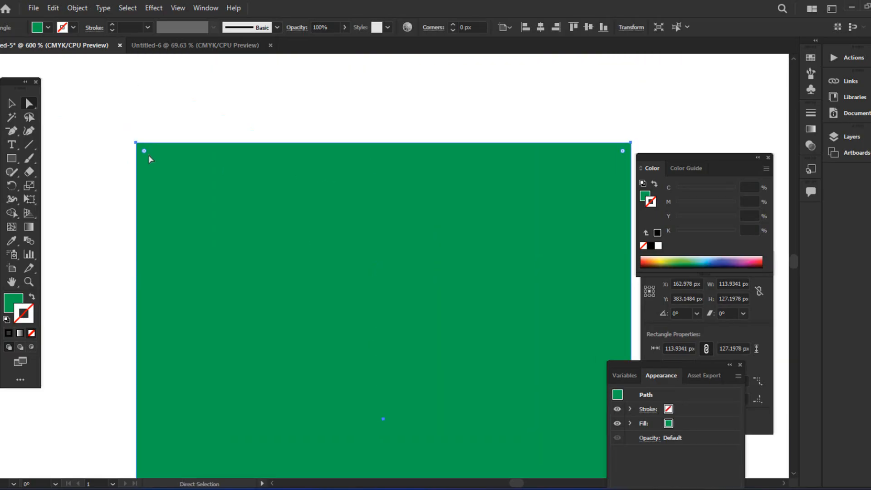
drag(144, 153, 232, 244)
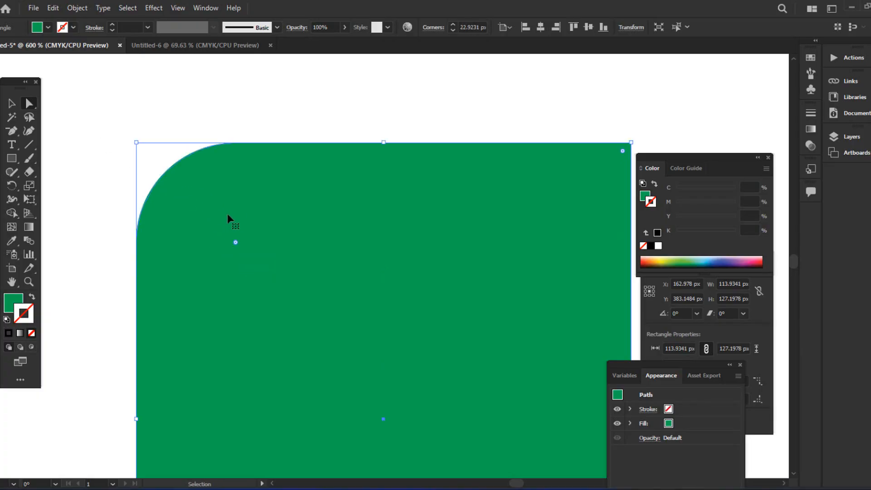
key(ctrl+minus)
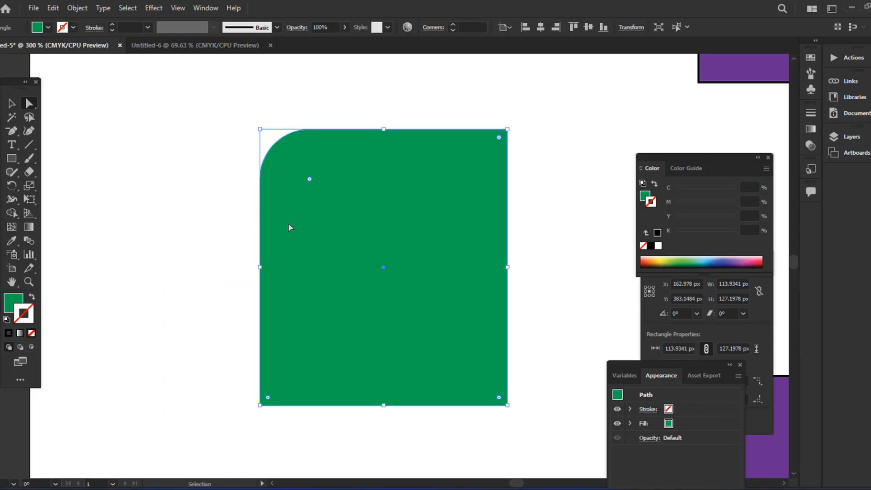
key(ctrl+z)
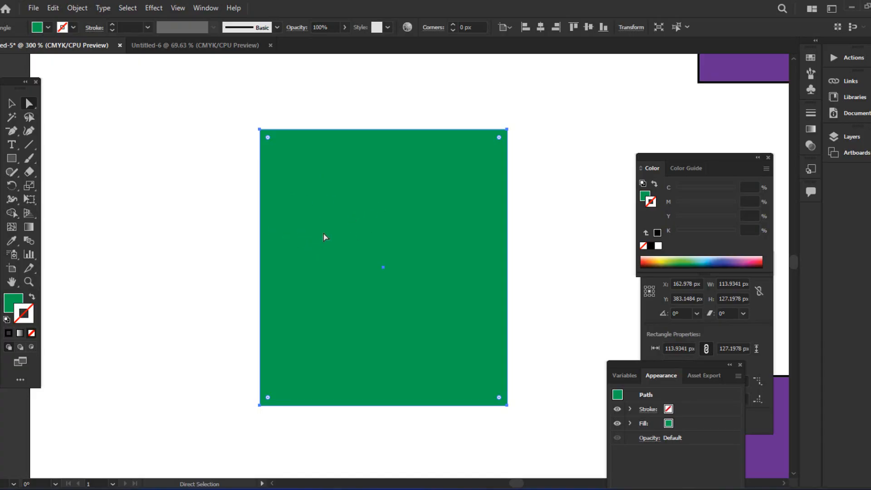
click(453, 24)
click(453, 24)
click(453, 24)
click(453, 24)
click(453, 25)
click(453, 24)
click(453, 24)
click(453, 24)
click(453, 25)
click(453, 24)
click(453, 24)
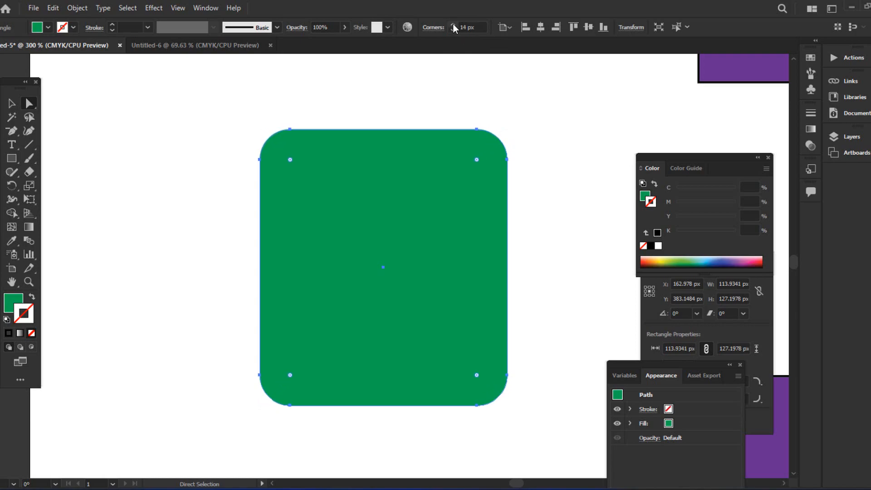
click(453, 24)
click(453, 24)
click(452, 24)
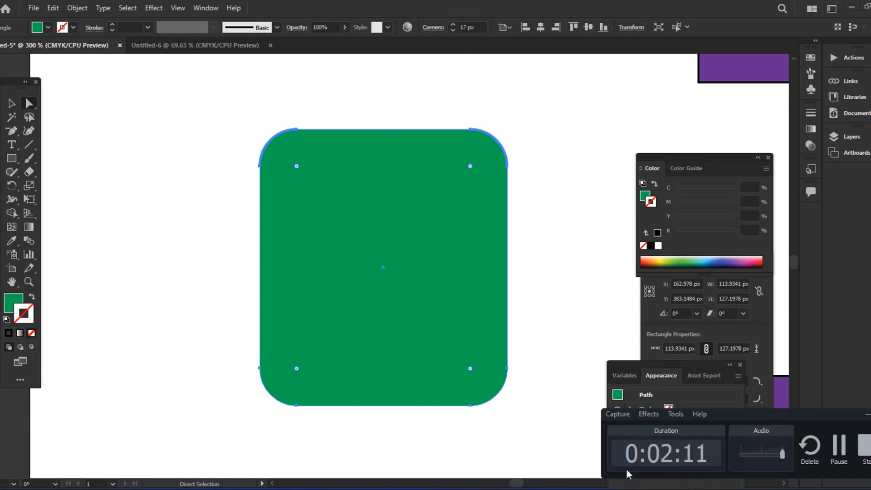
click(205, 251)
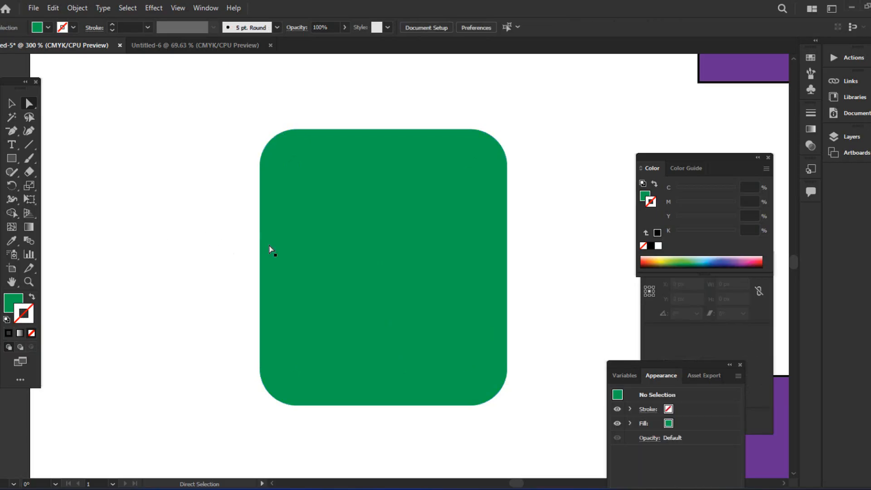
click(323, 236)
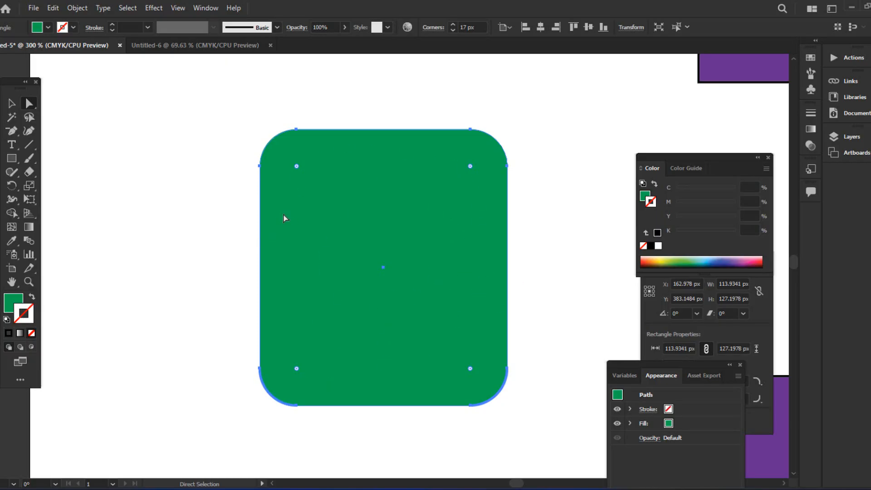
scroll(457, 300, down, 1)
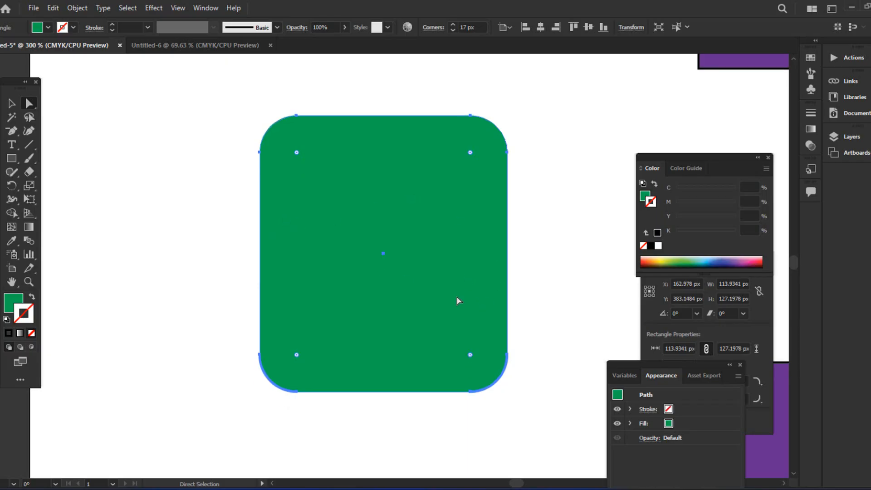
click(156, 155)
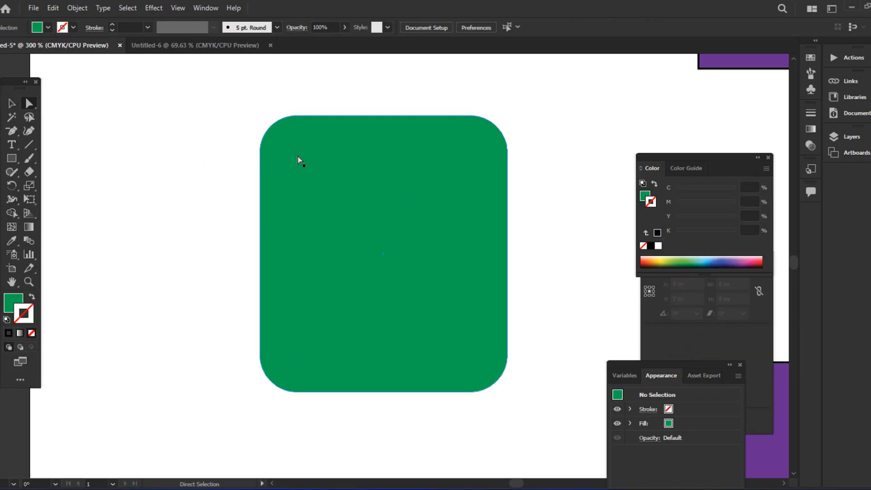
click(431, 122)
scroll(432, 122, up, 3)
drag(465, 26, 456, 29)
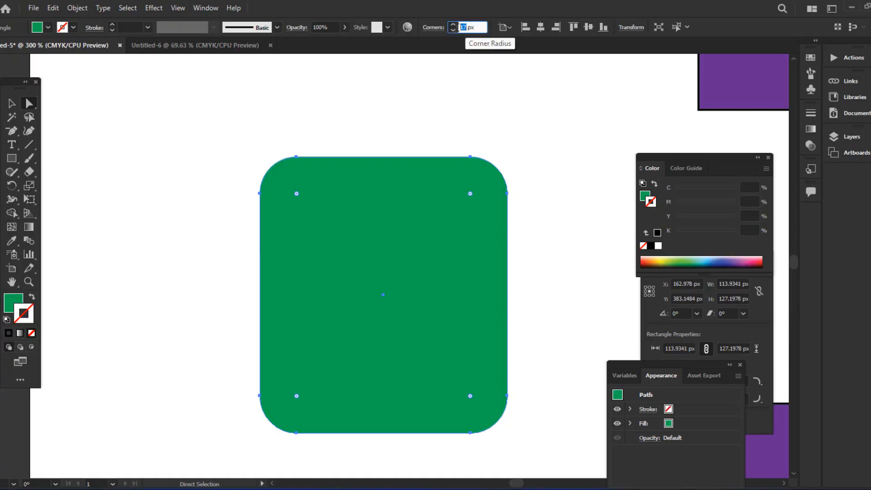
key(BackSpace)
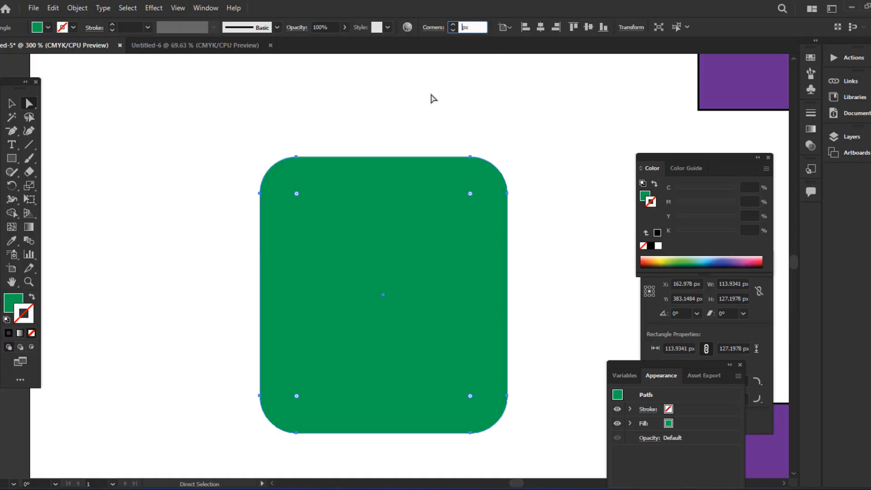
key(Return)
click(155, 218)
click(323, 214)
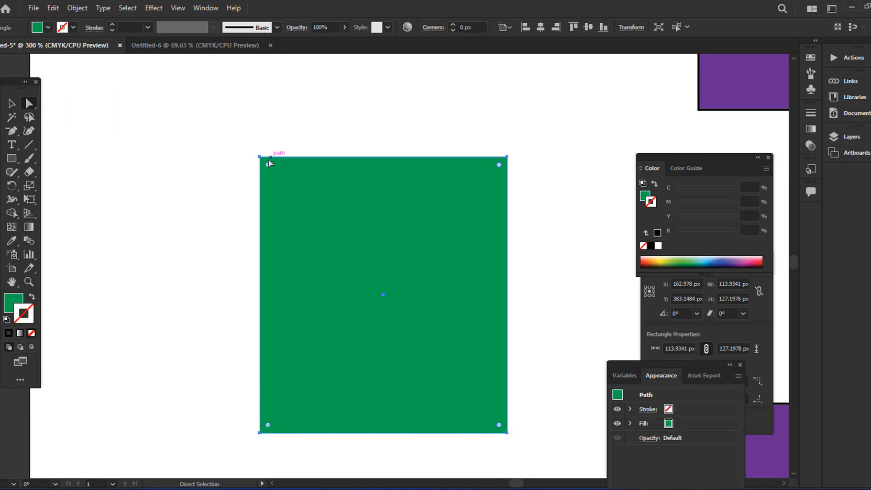
- Drag the square's top-left anchor down and inward, skewing the square into a quad
key(ctrl+plus)
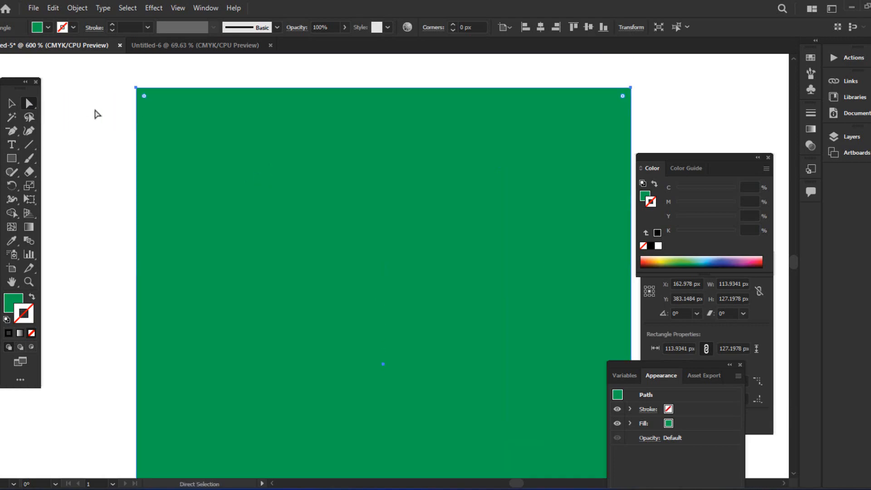
click(135, 90)
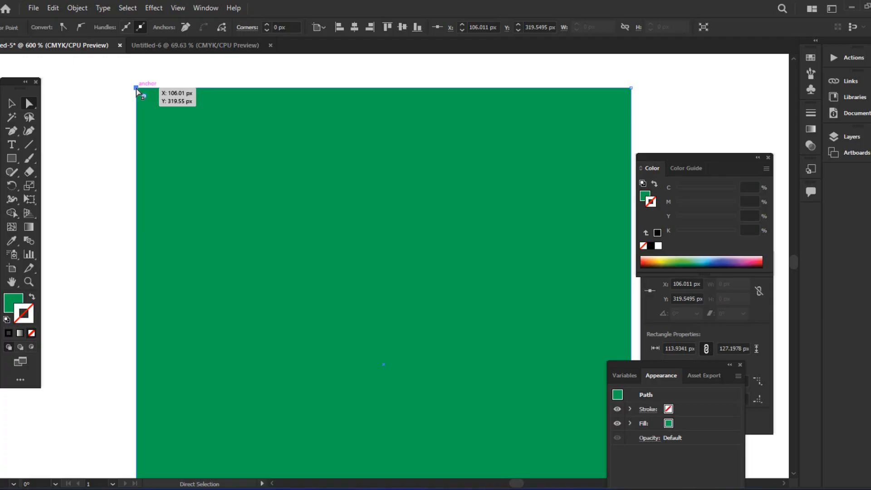
drag(136, 89, 269, 202)
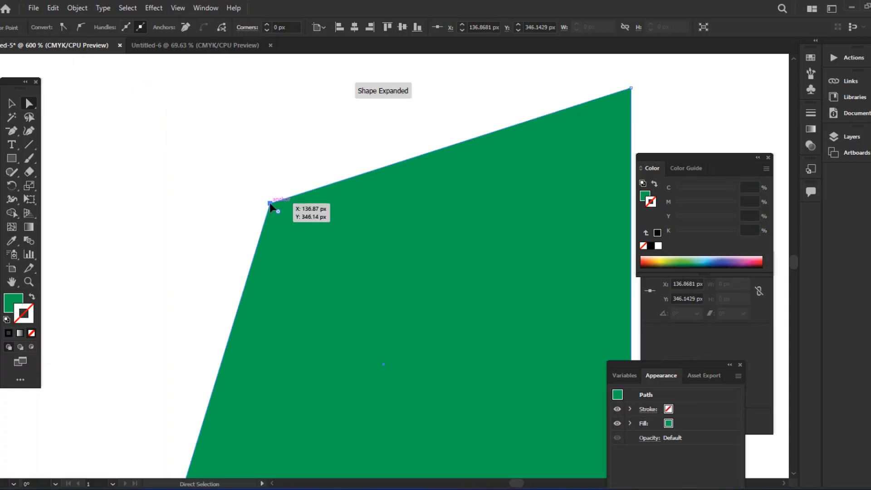
key(ctrl+minus)
key(ctrl+minus)
key(ctrl+minus)
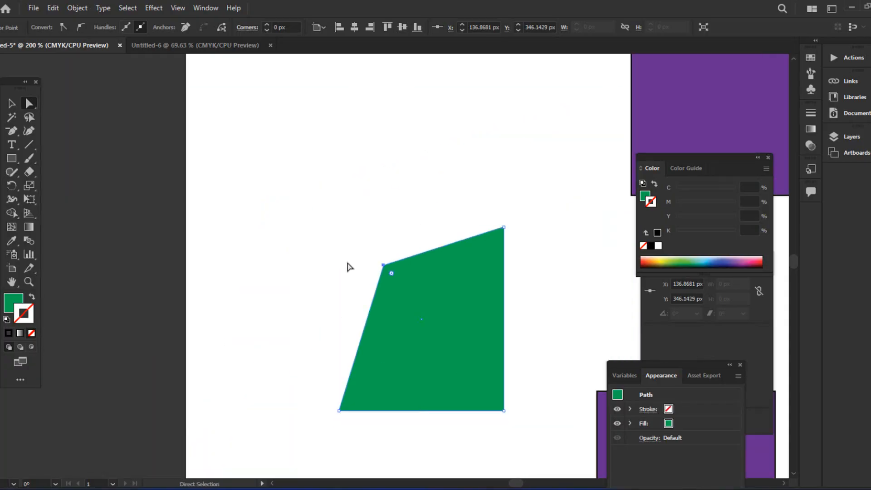
click(384, 269)
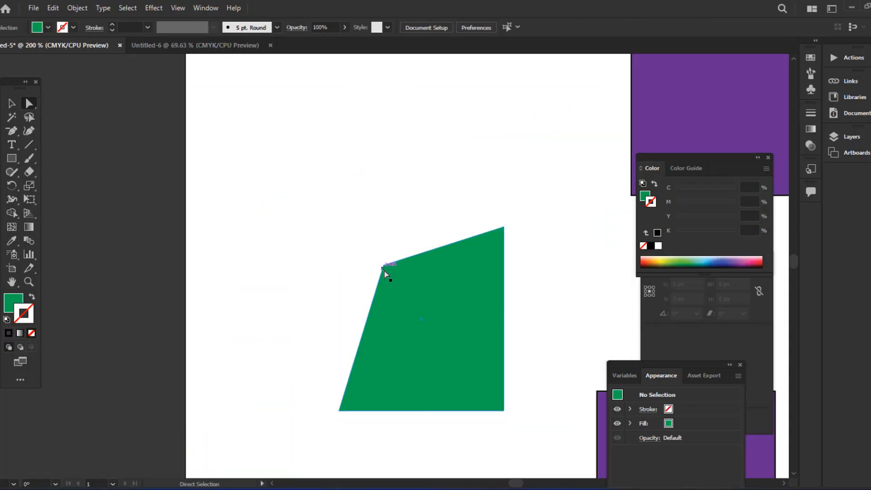
click(387, 273)
click(383, 265)
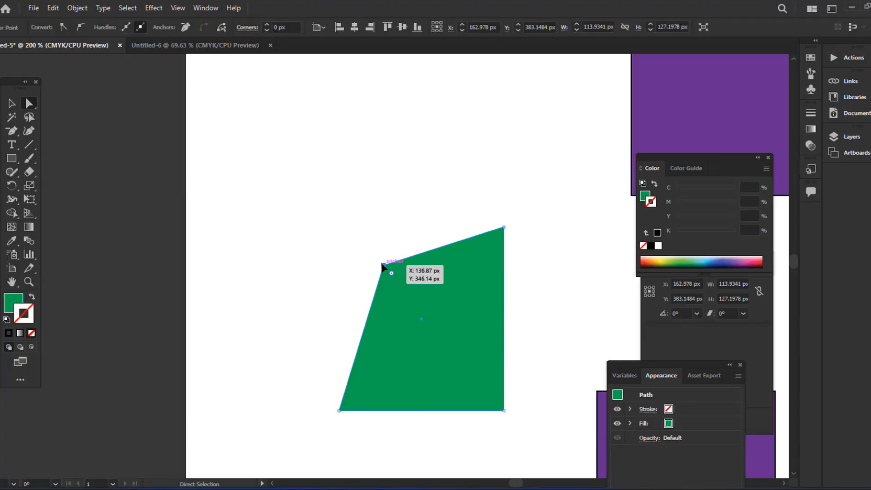
drag(382, 265, 432, 398)
- Move the top anchor down-left so the path forms two triangles crossing at the centre
click(504, 173)
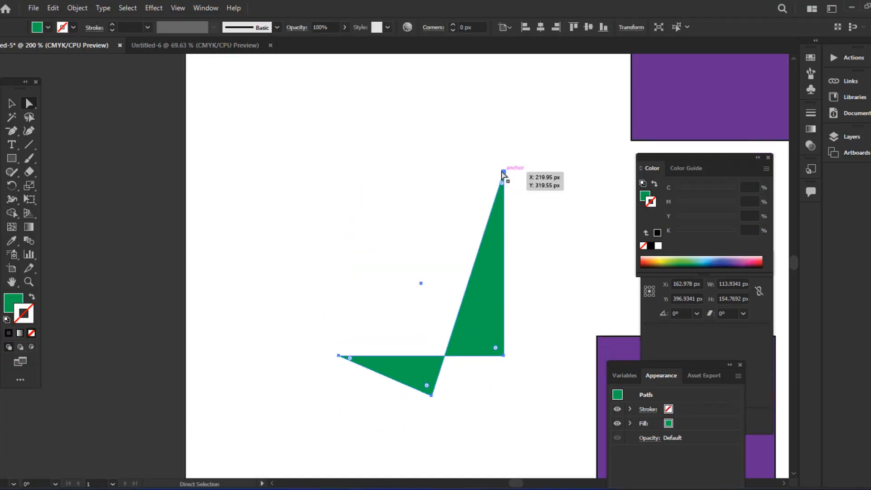
drag(502, 173, 433, 265)
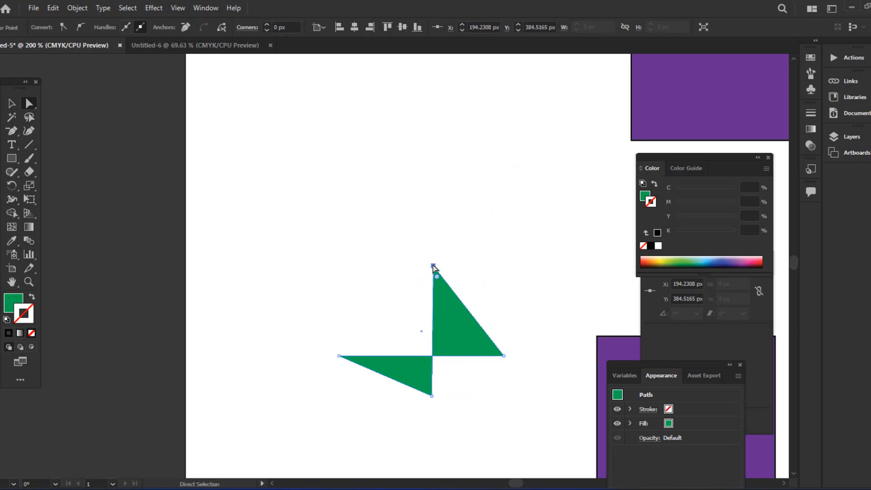
scroll(467, 299, down, 5)
key(ctrl+plus)
key(ctrl+plus)
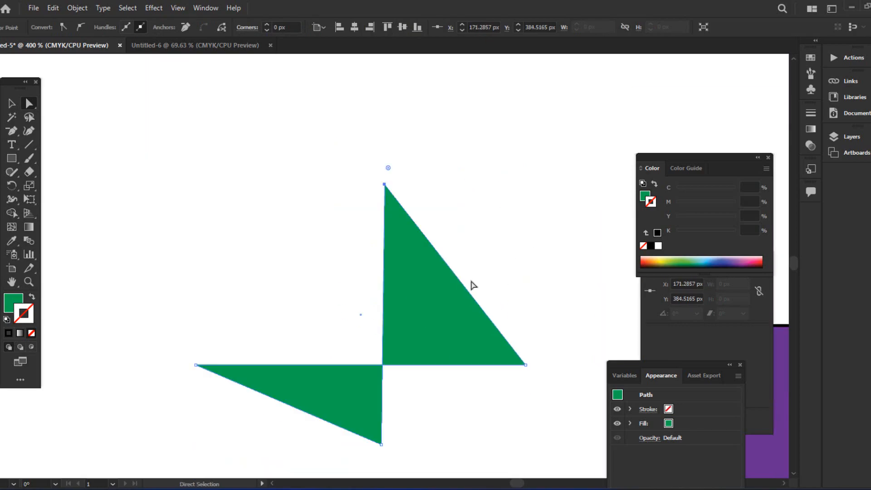
scroll(485, 288, down, 4)
- Nudge the upper triangle's right point up-left and pull the lower triangle's bottom point down-right
click(509, 270)
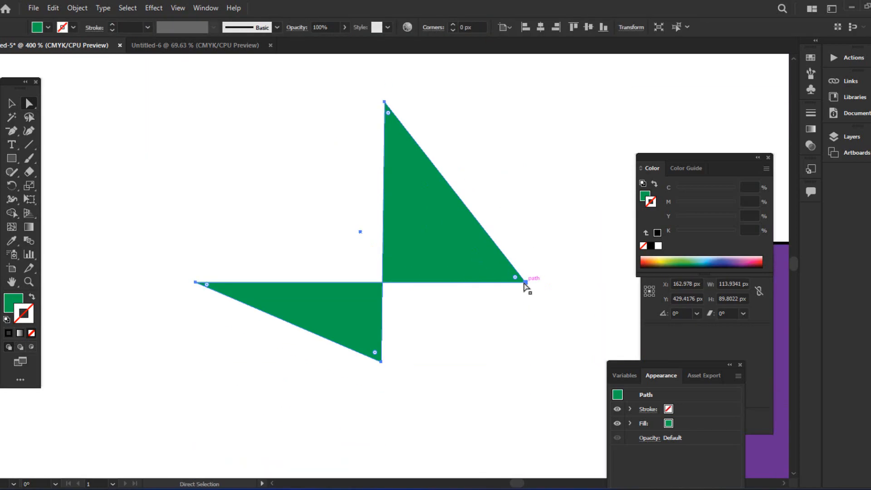
mouse_move(523, 282)
mouse_down()
mouse_move(411, 239)
mouse_move(514, 269)
mouse_up()
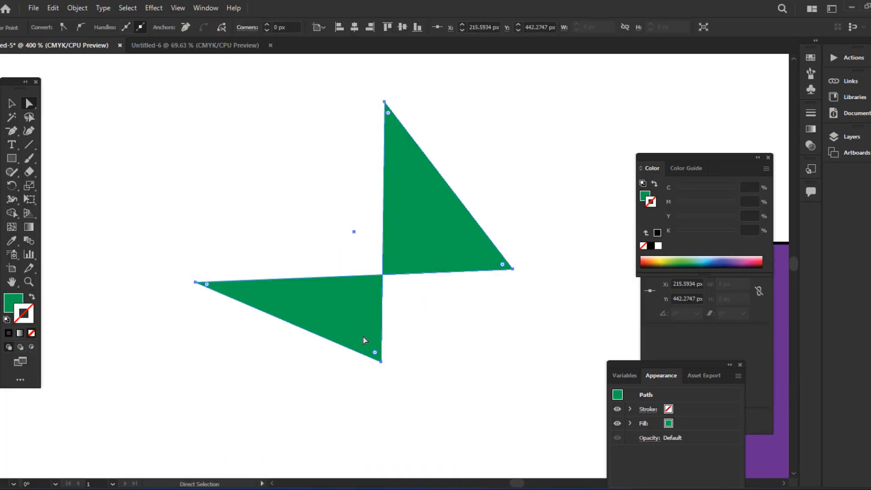
drag(381, 361, 399, 403)
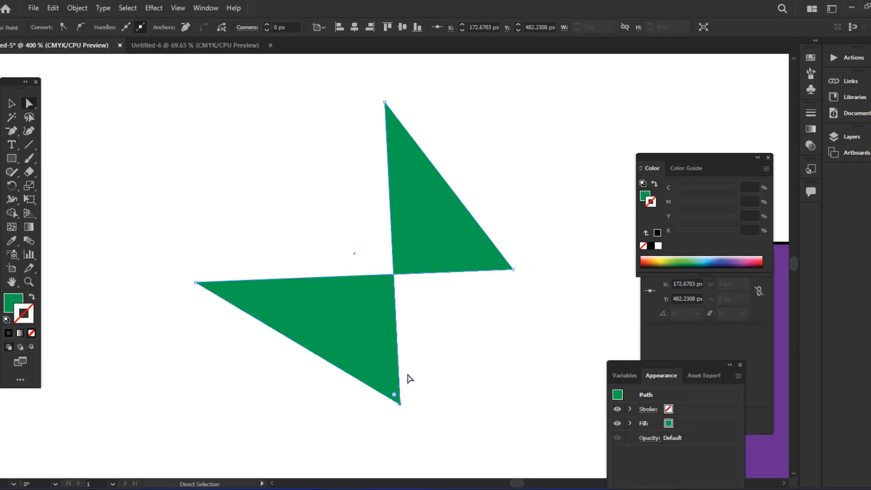
click(257, 305)
key(ctrl+plus)
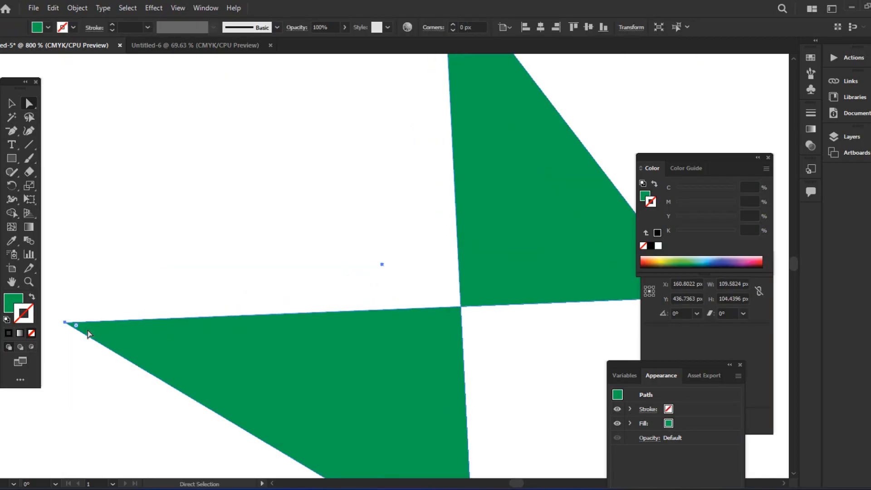
- Round the lower triangle's left tip with its Live Corner widget, then zoom out and pan to the ellipses
drag(76, 327, 216, 349)
click(172, 277)
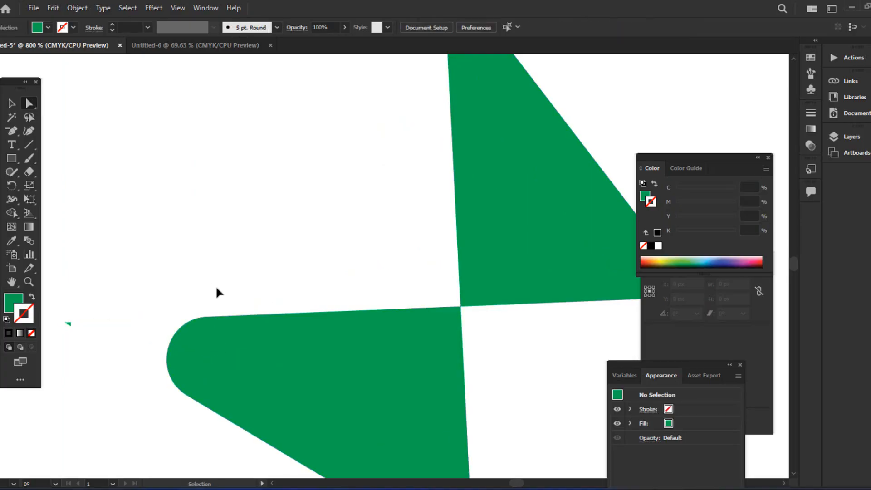
key(ctrl+minus)
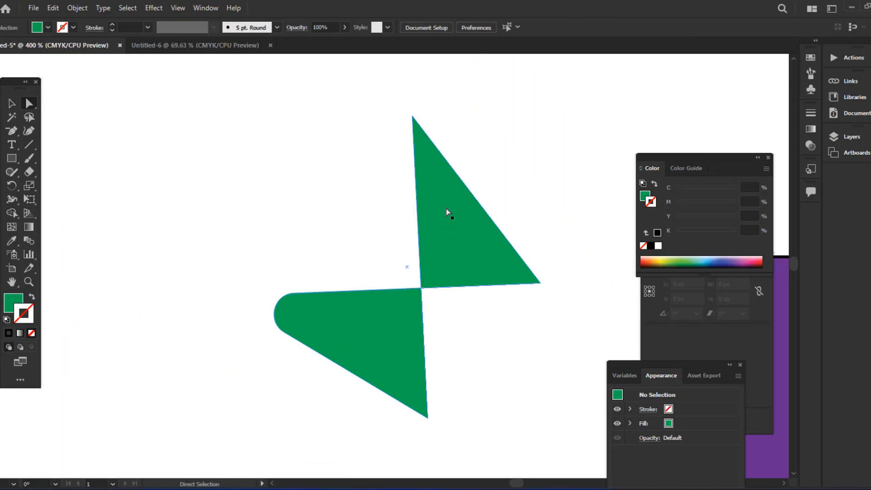
drag(480, 341, 322, 332)
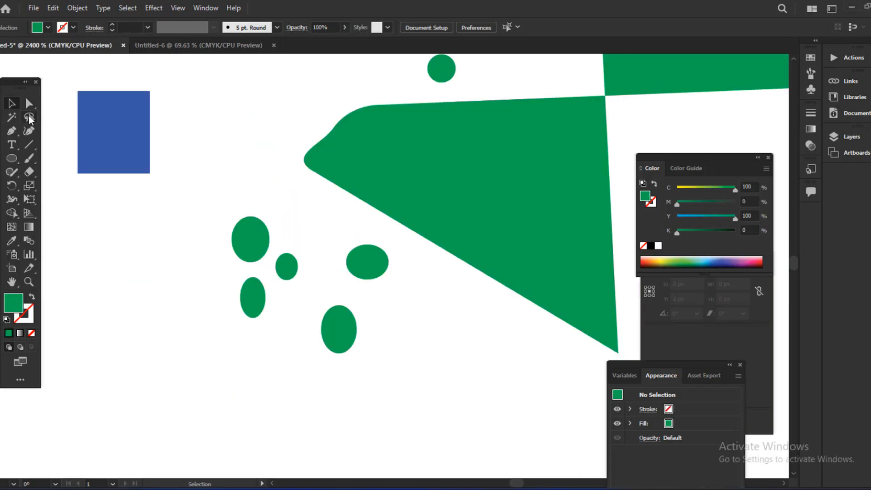
click(29, 117)
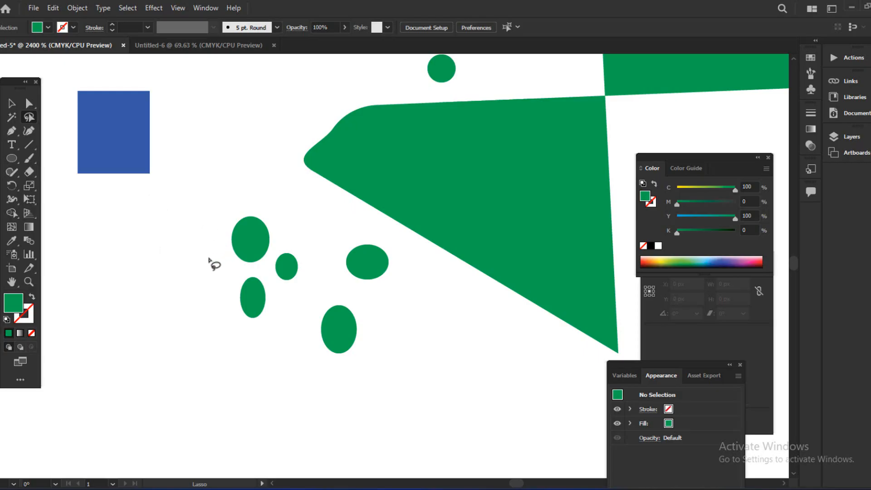
mouse_move(207, 257)
mouse_down()
mouse_move(238, 206)
mouse_move(295, 224)
mouse_move(312, 271)
mouse_move(280, 285)
mouse_move(271, 272)
mouse_move(207, 254)
mouse_up()
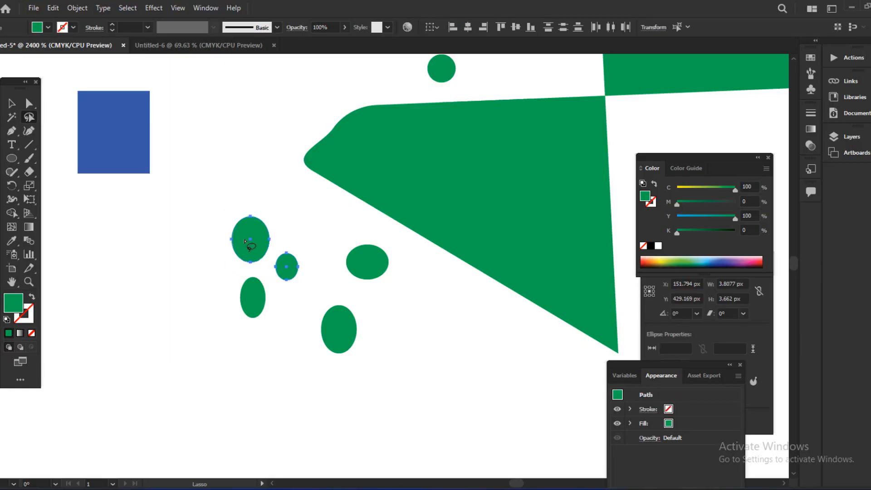
click(11, 105)
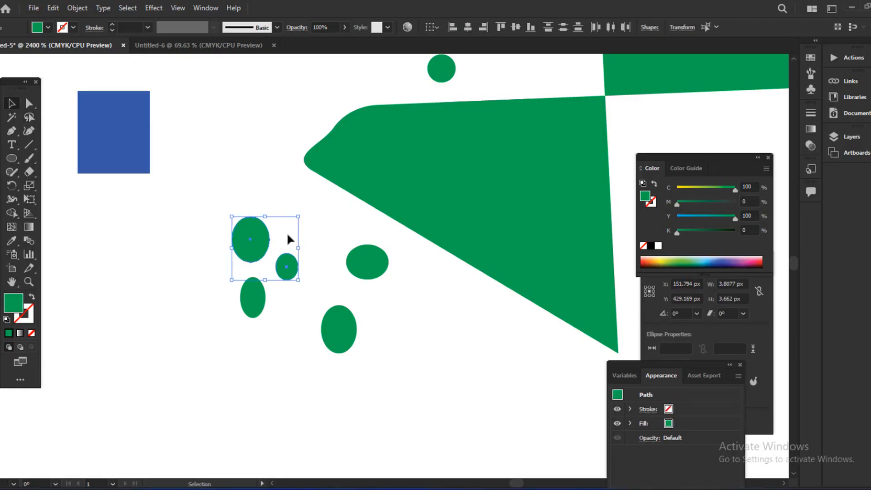
mouse_move(260, 242)
mouse_down()
mouse_move(242, 200)
mouse_move(254, 241)
mouse_up()
click(169, 278)
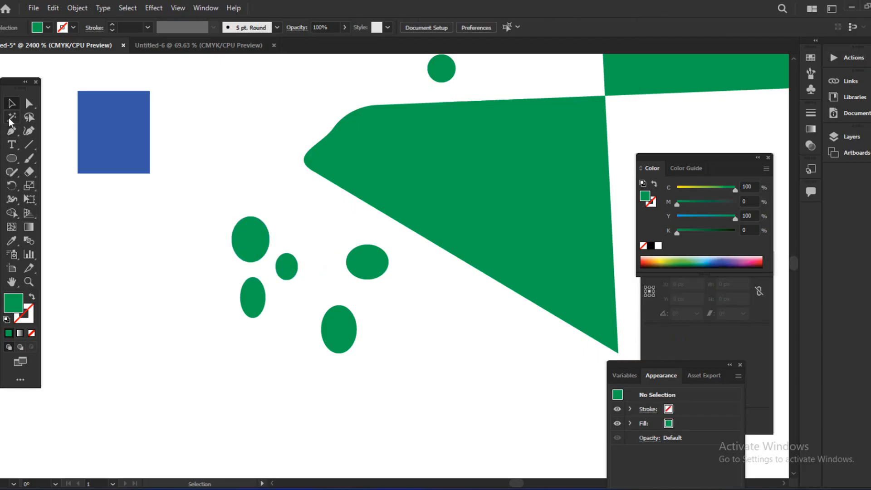
drag(200, 200, 296, 268)
drag(248, 249, 247, 213)
key(a)
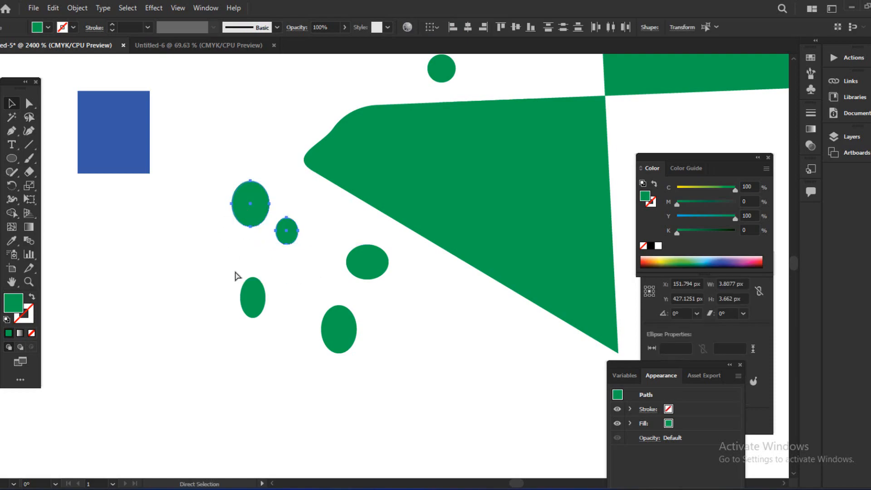
key(ctrl+z)
click(178, 303)
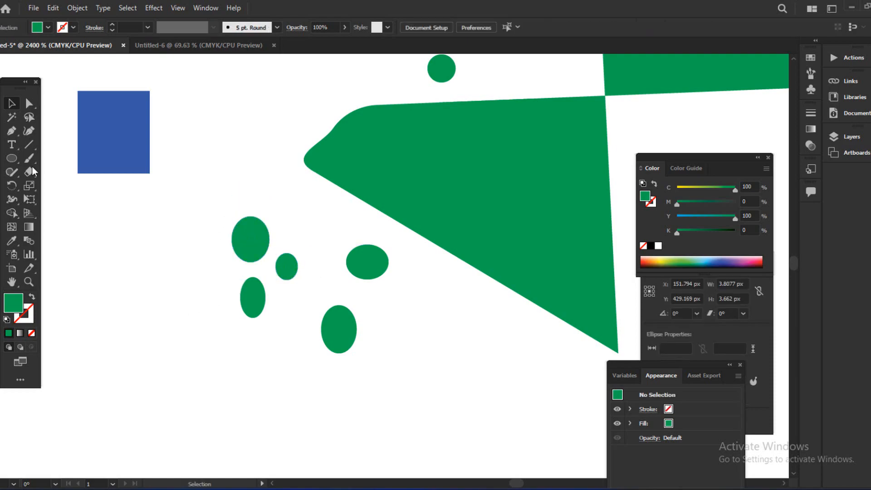
click(29, 117)
mouse_move(222, 239)
mouse_down()
mouse_move(249, 201)
mouse_move(301, 223)
mouse_move(307, 275)
mouse_move(290, 288)
mouse_move(224, 232)
mouse_up()
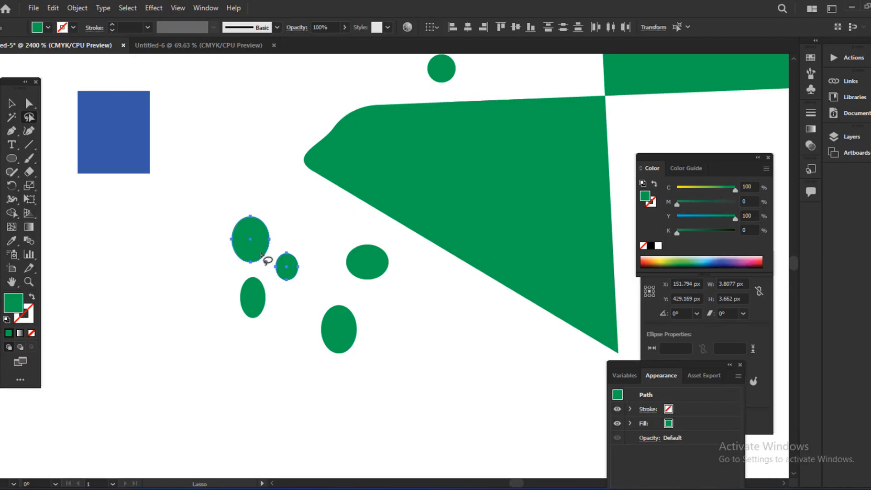
key(ctrl+z)
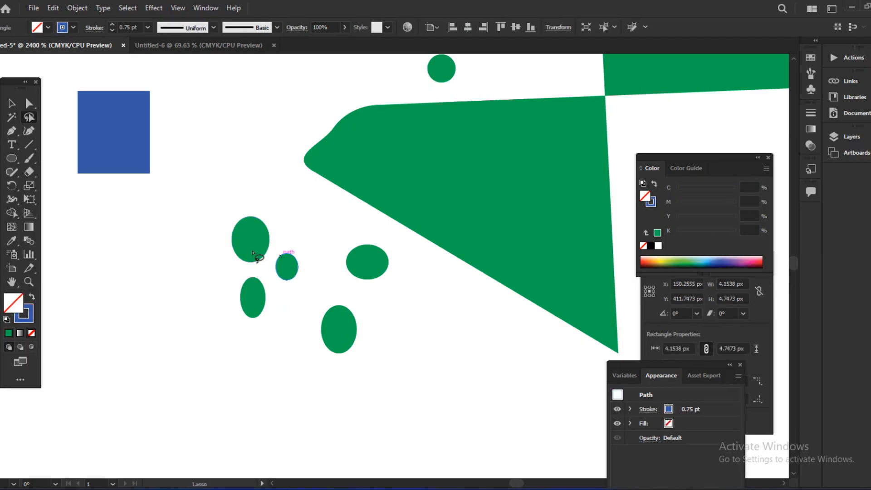
mouse_move(317, 355)
mouse_down()
mouse_move(279, 280)
mouse_move(237, 264)
mouse_move(222, 228)
mouse_move(295, 230)
mouse_up()
mouse_move(341, 294)
mouse_down()
mouse_move(359, 320)
mouse_move(356, 351)
mouse_move(312, 346)
mouse_up()
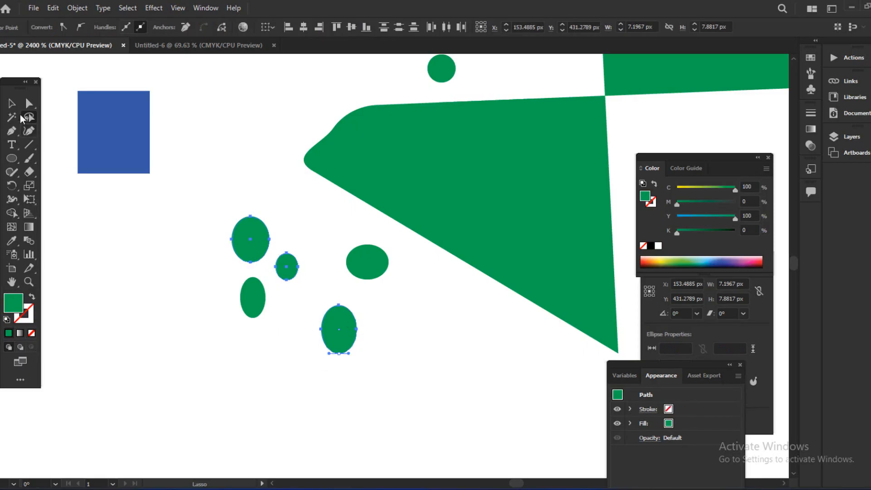
click(11, 103)
drag(335, 334, 218, 385)
key(ctrl+z)
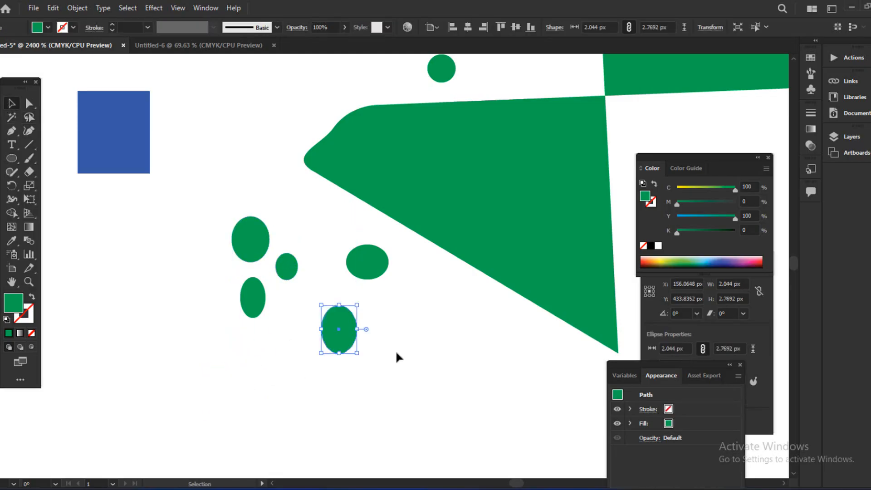
click(198, 215)
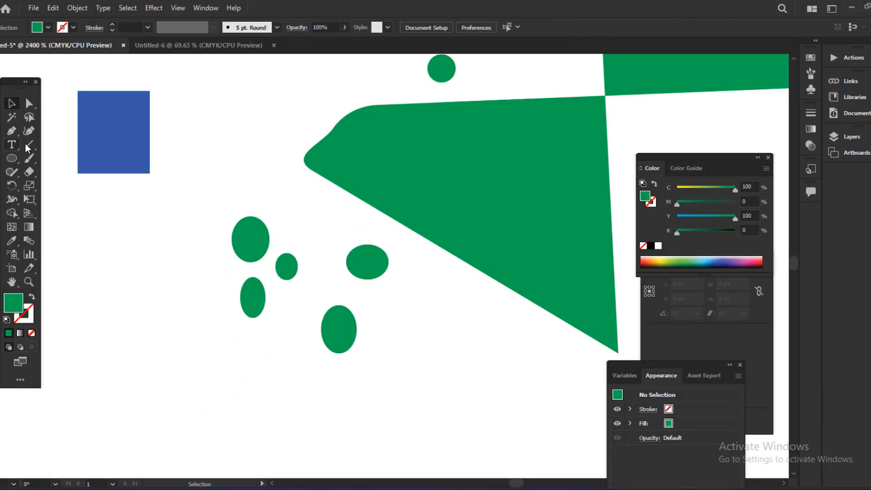
- Lasso the large, small and lower-right green ellipses and drag them slightly up-left
click(29, 116)
mouse_move(258, 269)
mouse_down()
mouse_move(221, 227)
mouse_move(345, 283)
mouse_move(371, 352)
mouse_move(255, 271)
mouse_move(277, 265)
mouse_up()
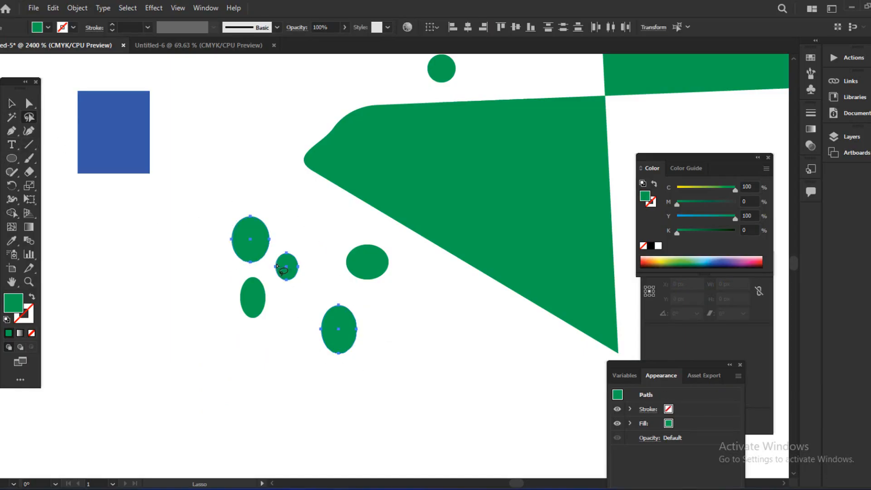
click(11, 104)
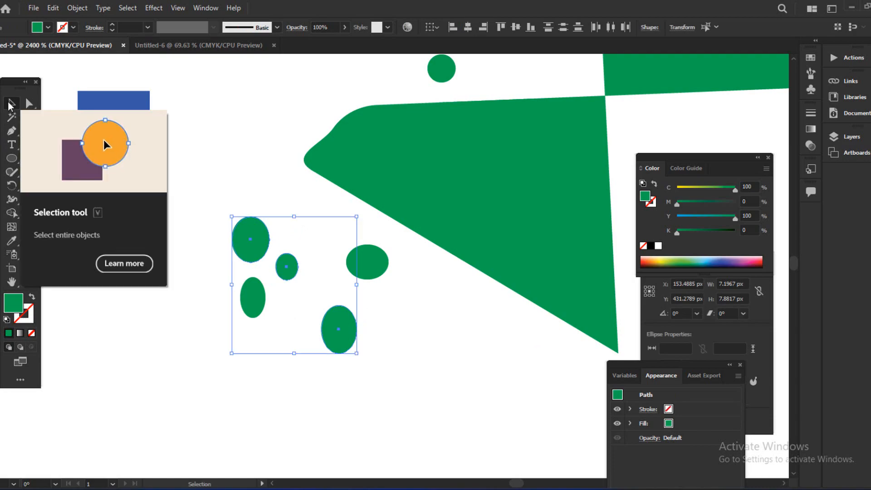
mouse_move(288, 269)
mouse_down()
mouse_move(300, 331)
mouse_move(203, 385)
mouse_move(191, 358)
mouse_move(198, 337)
mouse_move(284, 255)
mouse_up()
click(175, 264)
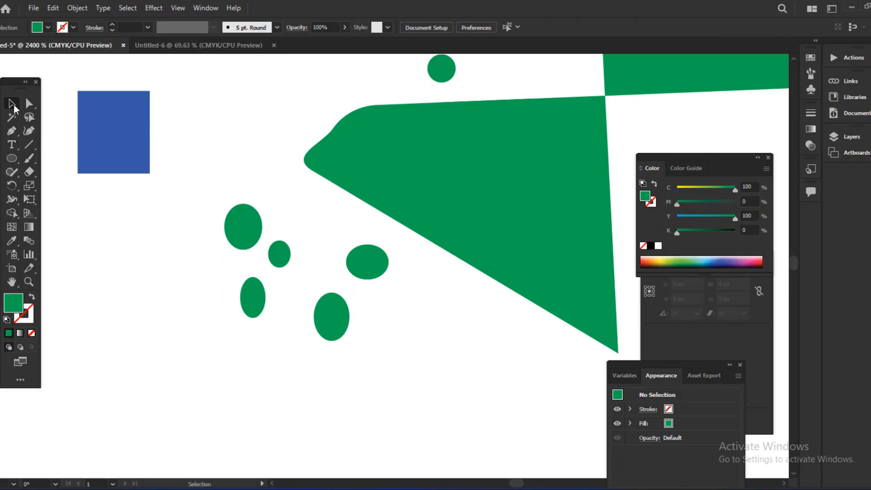
- Marquee-select the left ellipses, then the whole group of ellipses, clearing each selection
drag(200, 197, 241, 335)
click(183, 297)
drag(185, 185, 390, 349)
click(389, 350)
- Shift-click the large, small and lower-right ellipses into one selection, then clear it
click(238, 226)
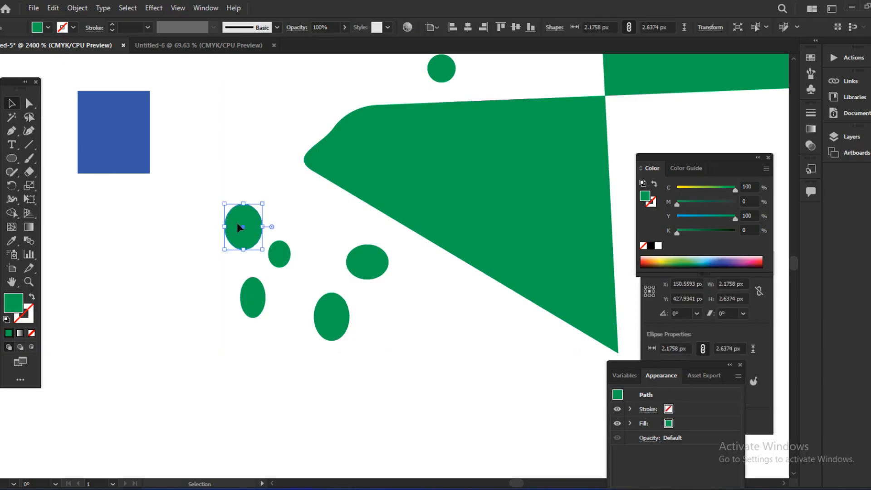
shift+click(276, 253)
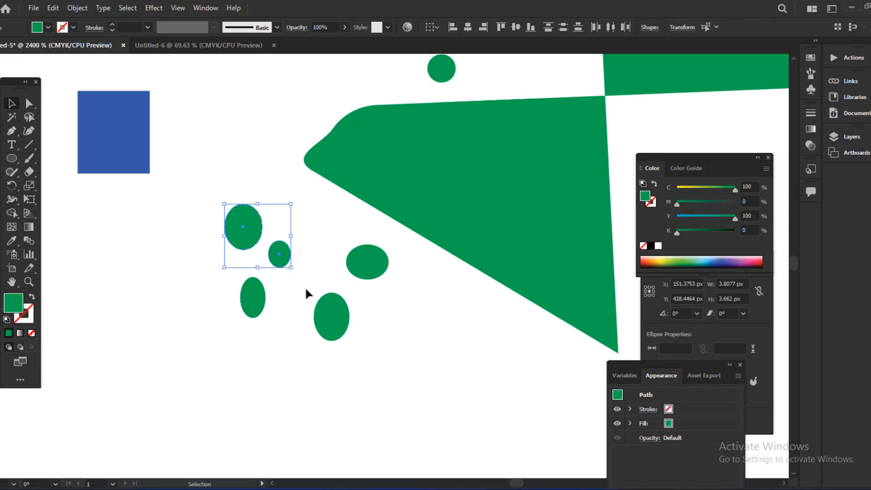
shift+click(332, 323)
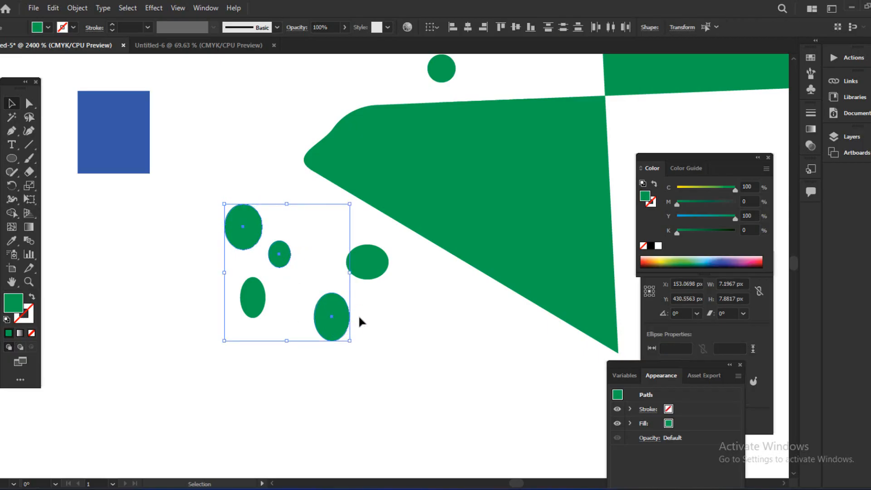
click(371, 323)
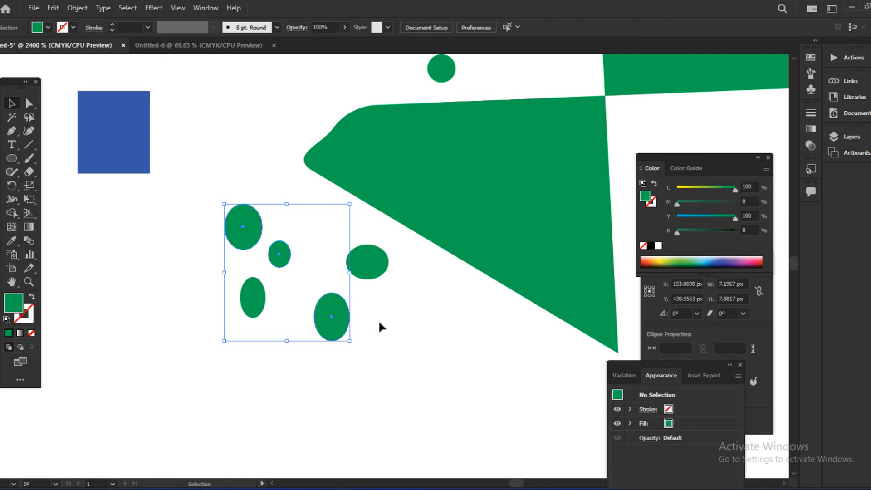
click(29, 117)
mouse_move(250, 264)
mouse_down()
mouse_move(212, 200)
mouse_move(290, 243)
mouse_move(338, 296)
mouse_move(347, 331)
mouse_move(278, 301)
mouse_move(254, 266)
mouse_up()
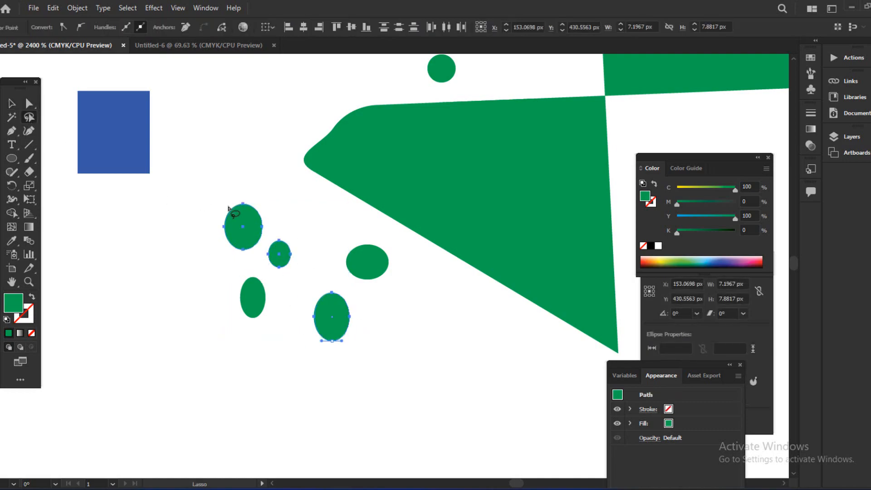
click(12, 104)
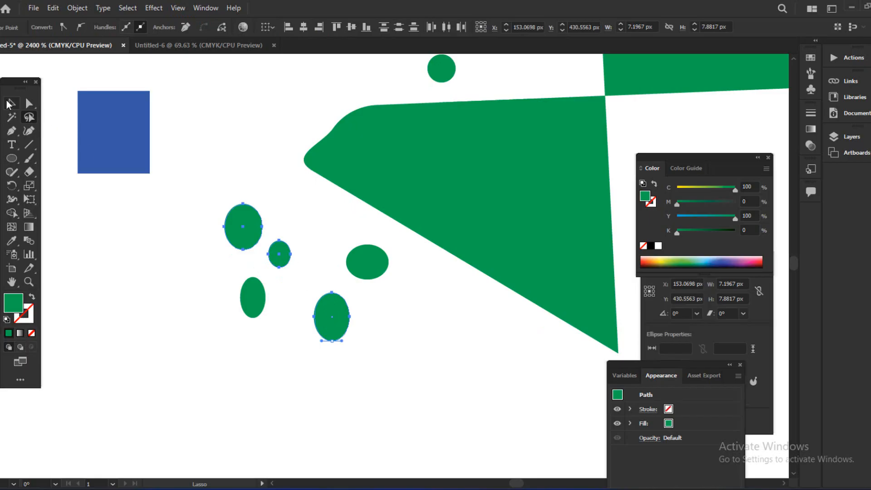
click(130, 256)
click(240, 233)
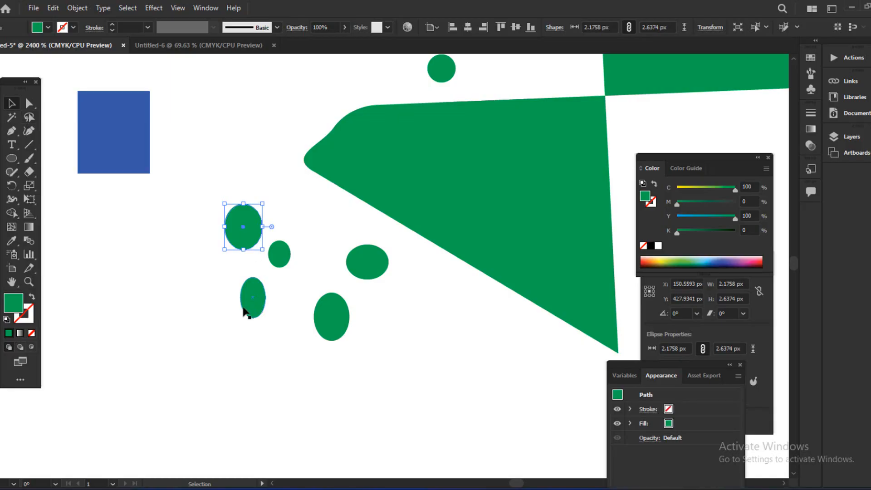
click(196, 326)
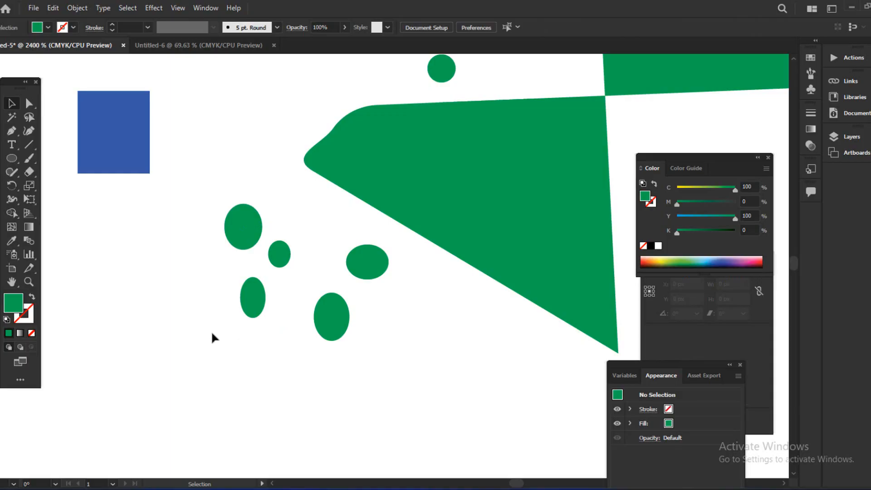
right_click(30, 105)
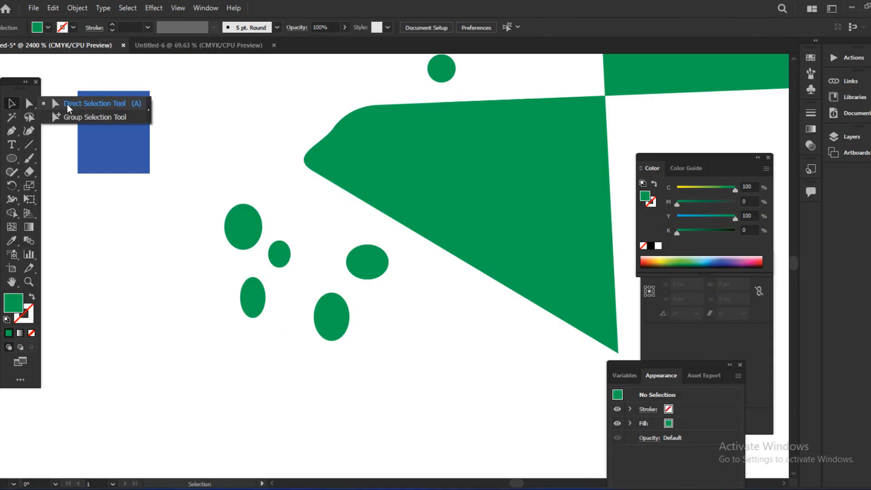
click(136, 287)
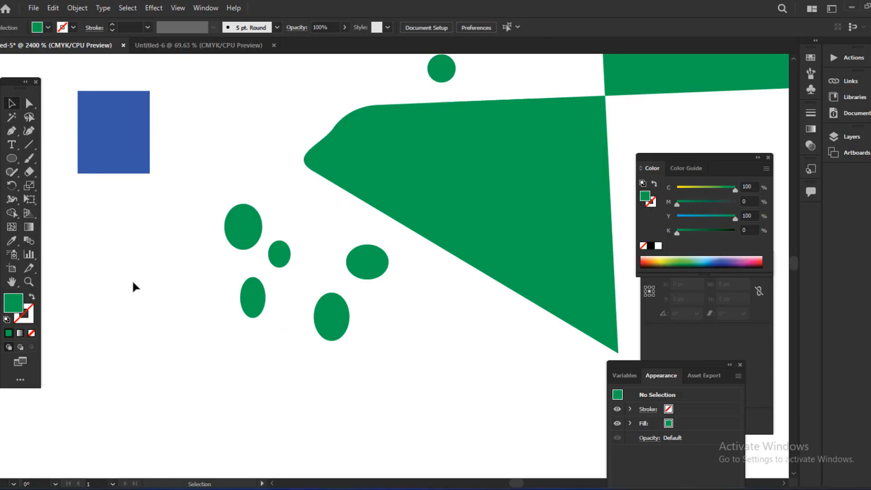